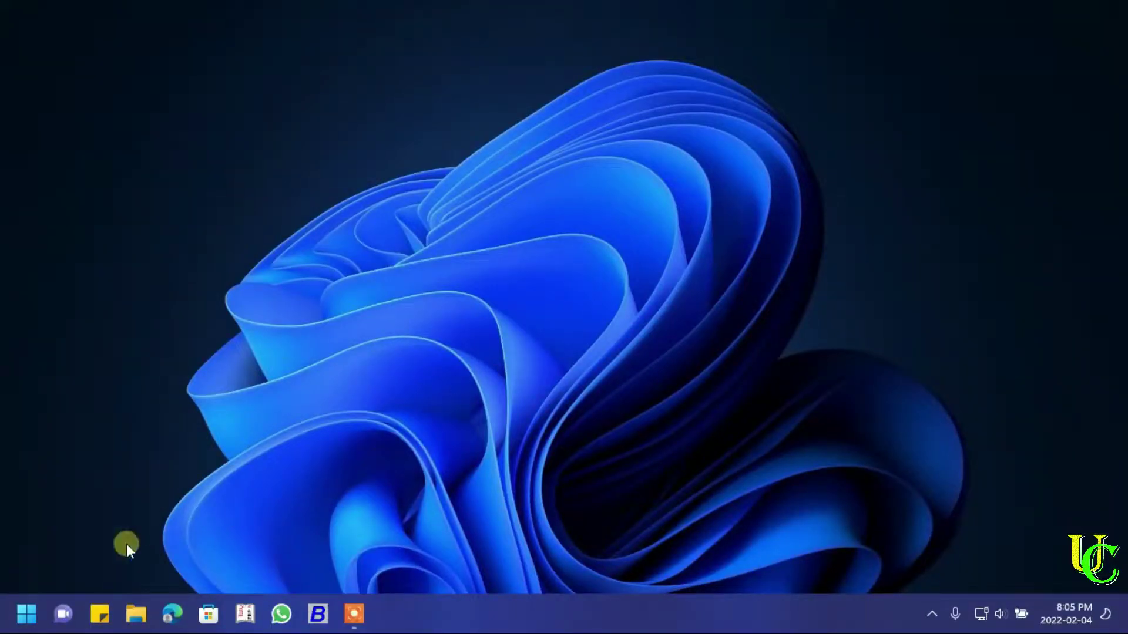
# Launch Settings from the Start menu and go to the Personalisation section
pyautogui.click(26, 614)
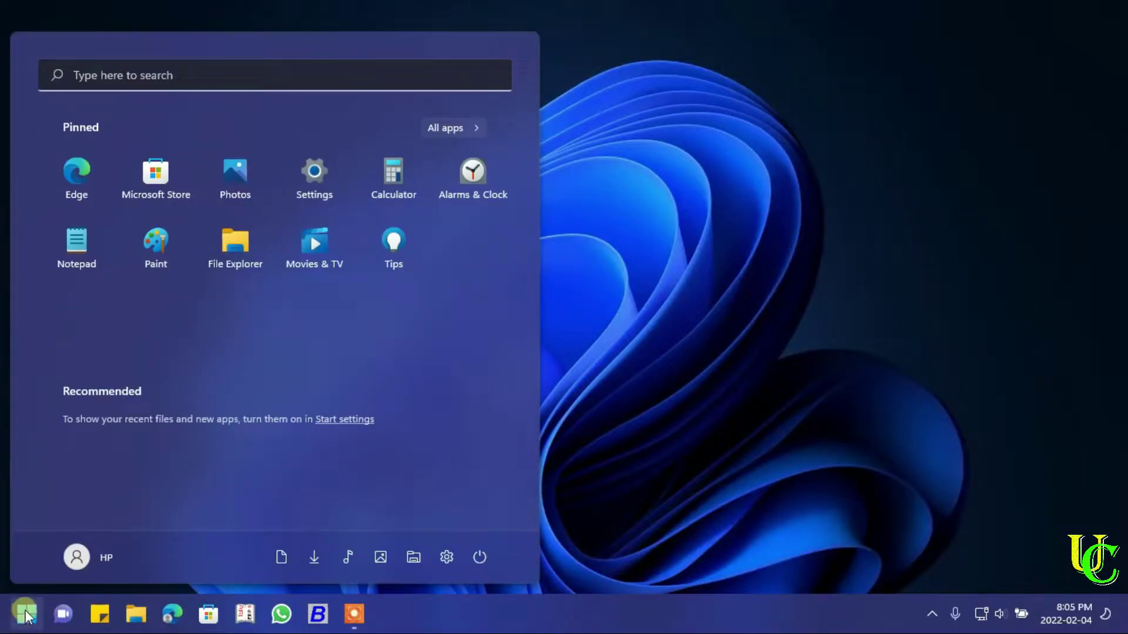
pyautogui.click(449, 558)
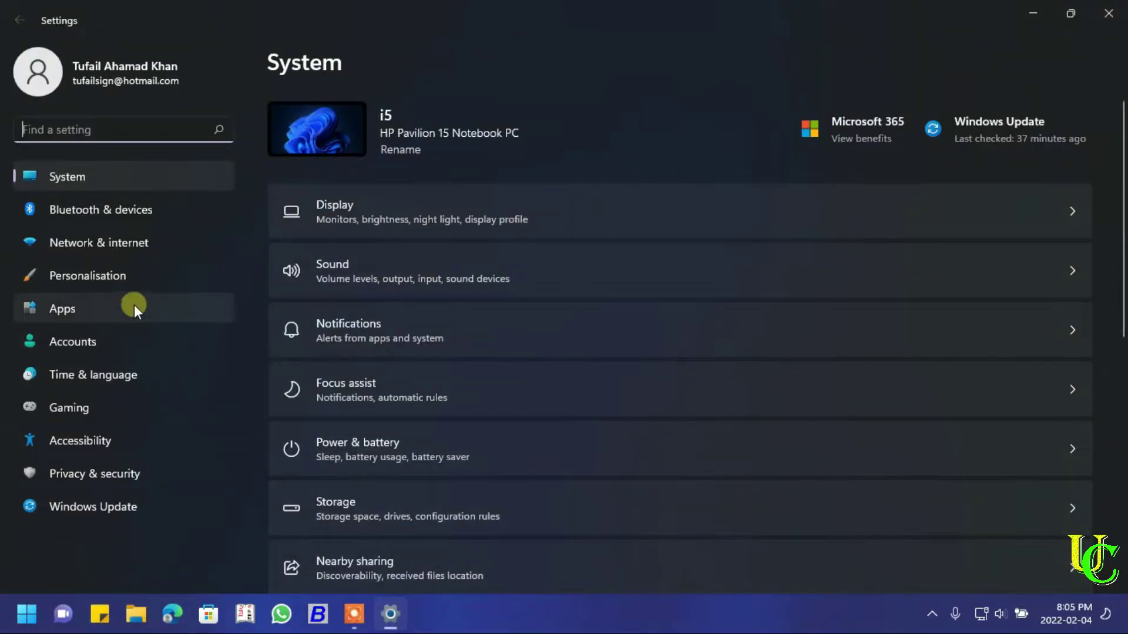
pyautogui.click(129, 279)
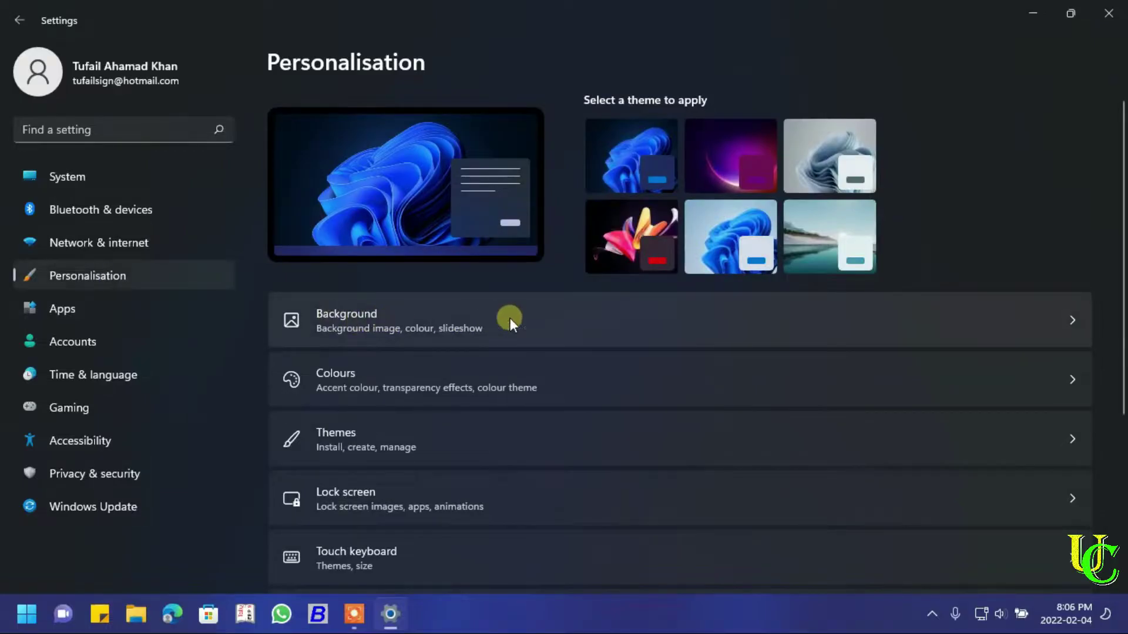
# On the Colours page, switch the colour mode to Light, then back to Dark
pyautogui.click(567, 380)
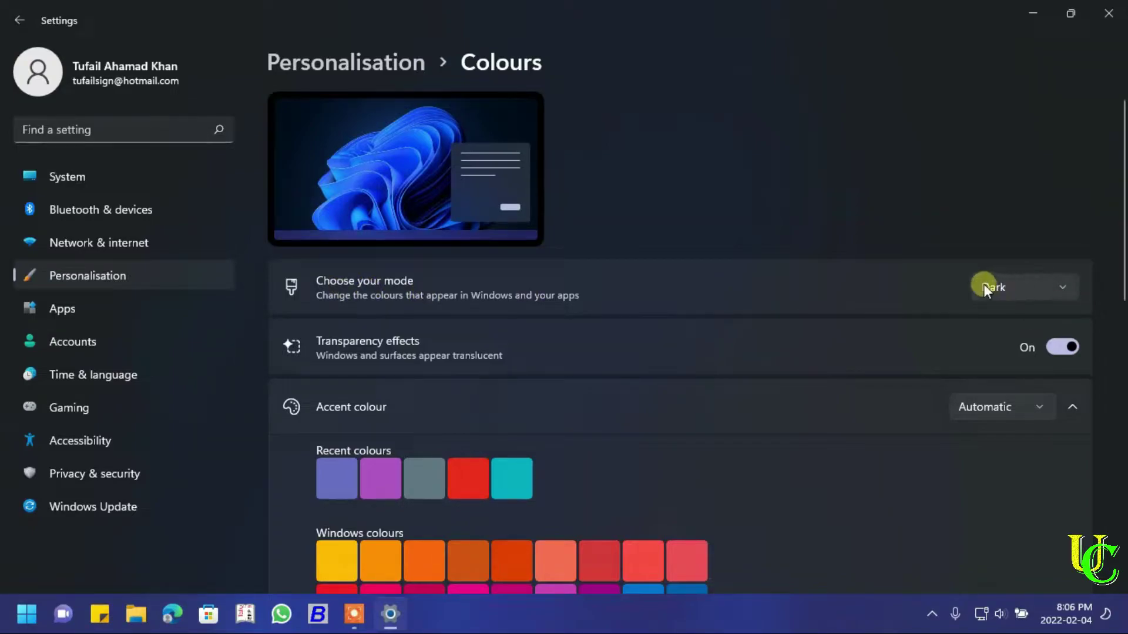
pyautogui.click(1014, 283)
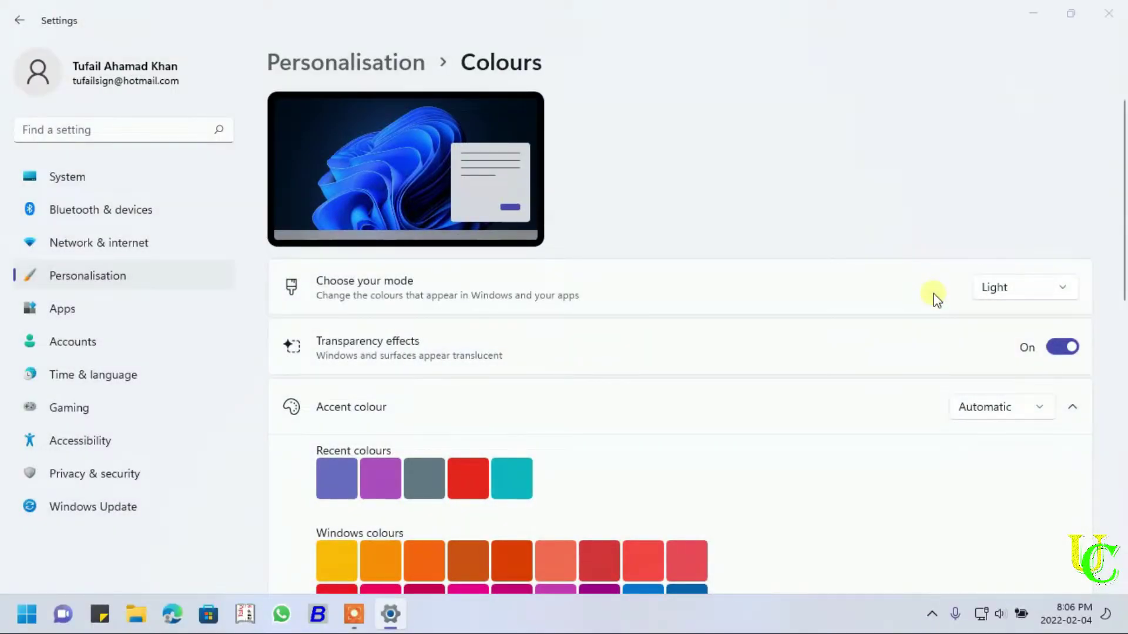
pyautogui.click(1018, 287)
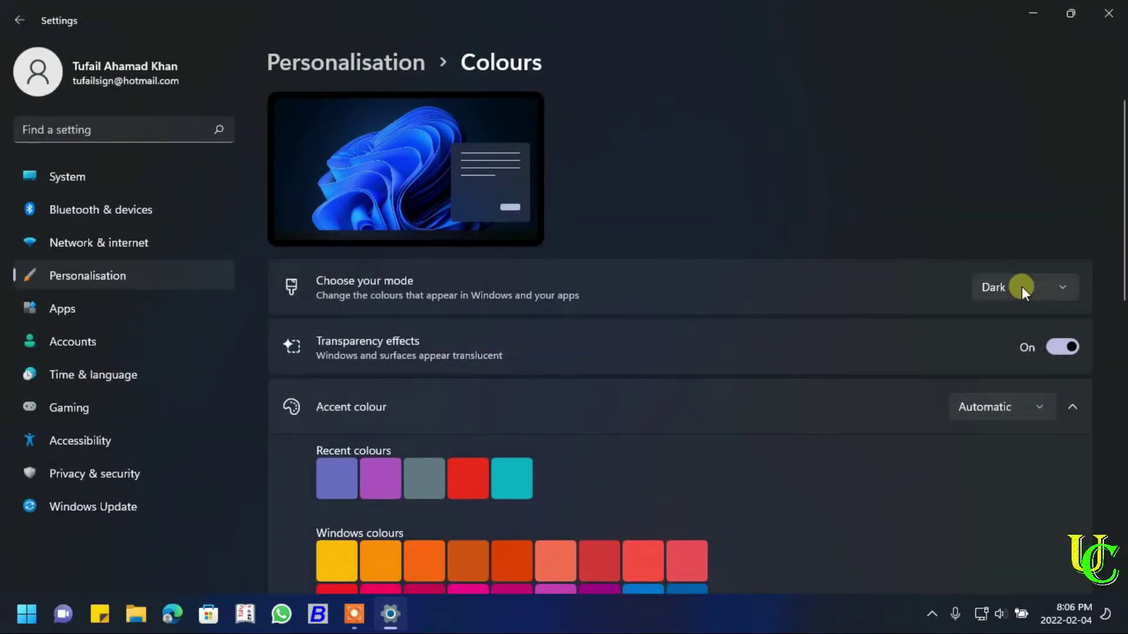
# Choose Custom under 'Choose your mode' to reveal separate Windows and app mode rows
pyautogui.click(1021, 286)
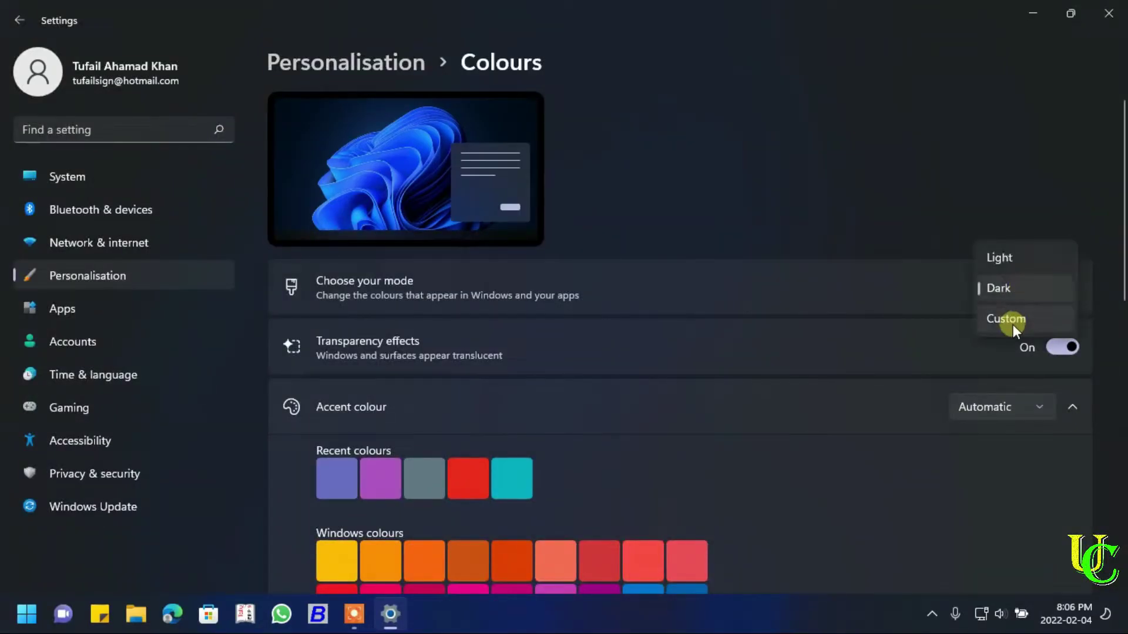
pyautogui.click(1013, 319)
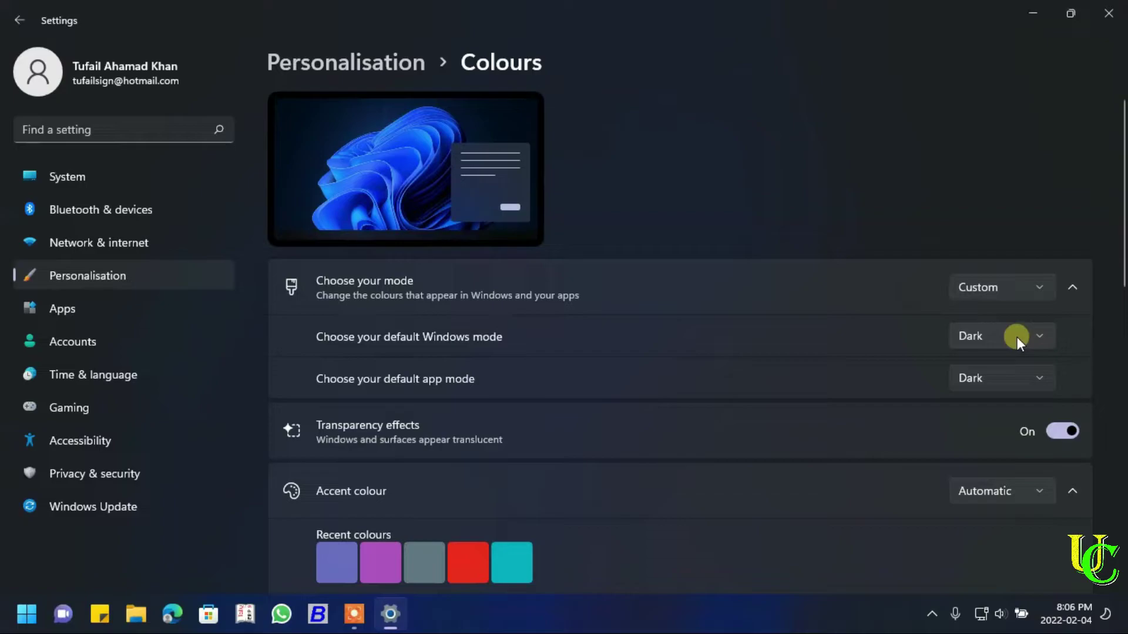
# Set the default app mode to Light and the default Windows mode to Dark
pyautogui.click(985, 334)
pyautogui.click(990, 304)
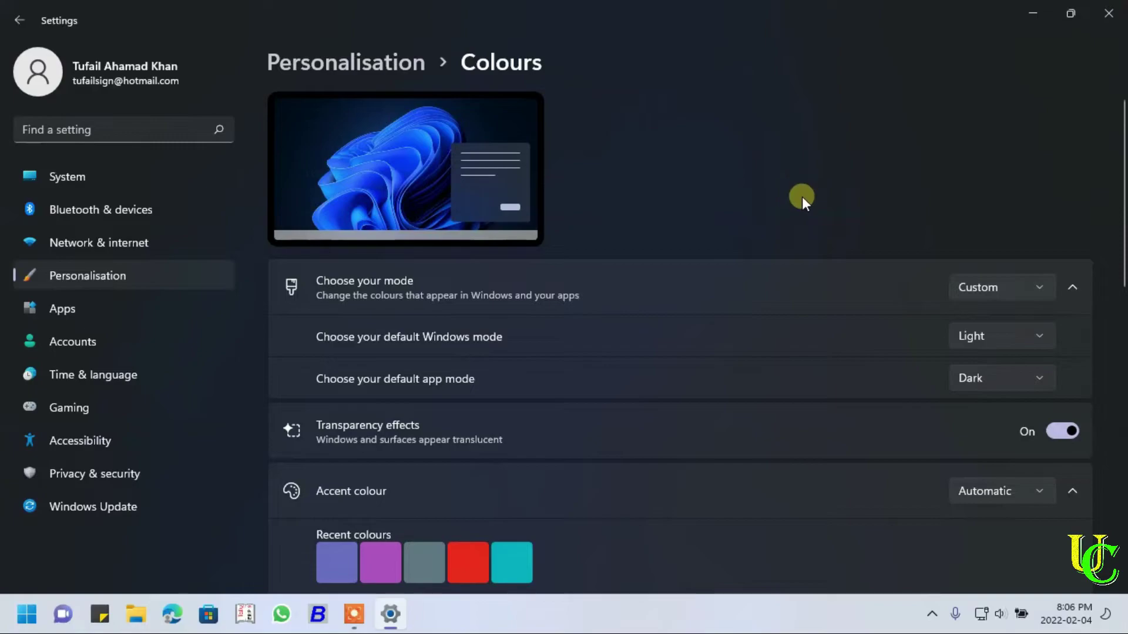
pyautogui.click(989, 385)
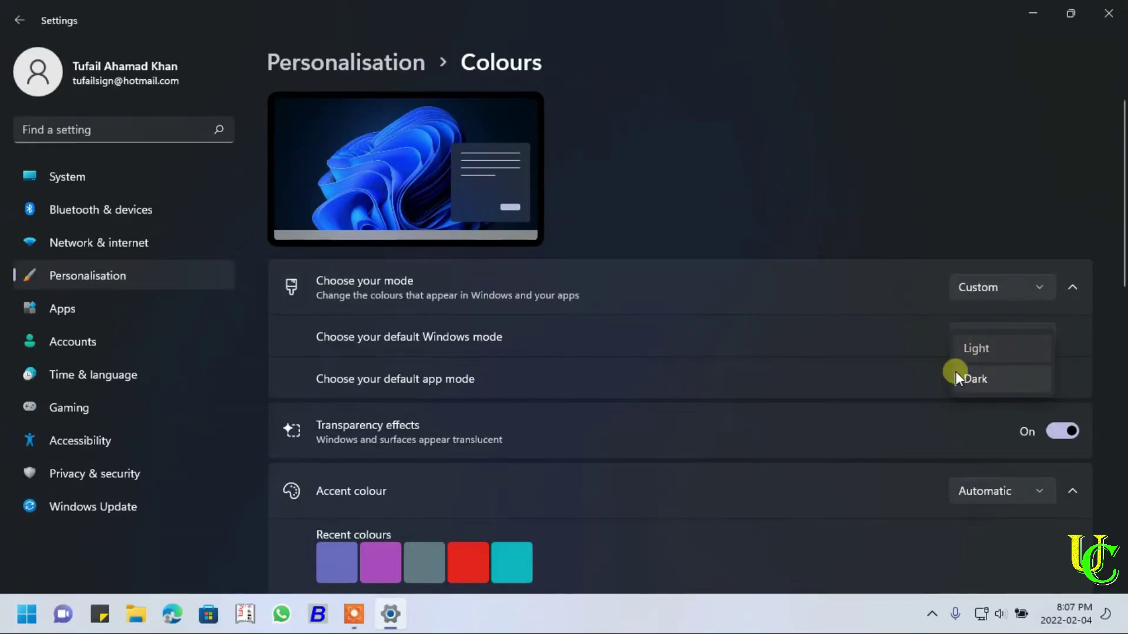
pyautogui.press('Up')
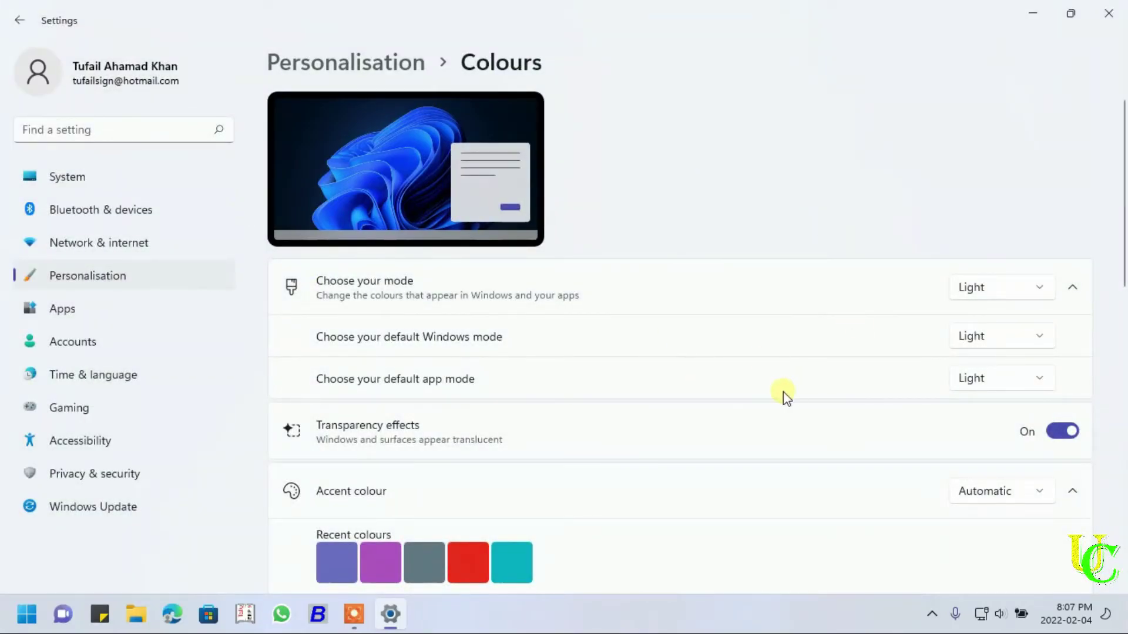
pyautogui.click(1013, 337)
pyautogui.click(998, 369)
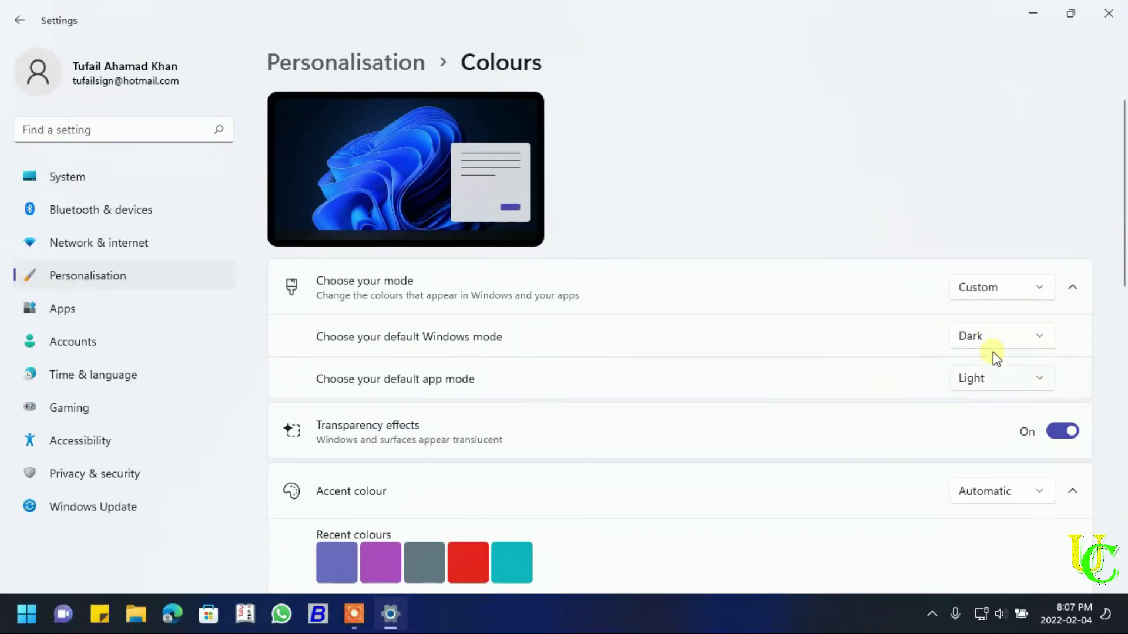